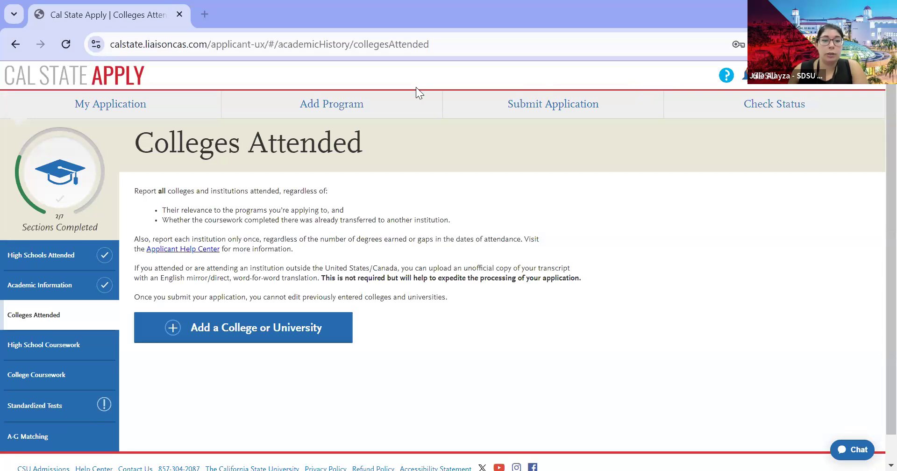
- Add a college entry and choose GROSSMONT COLLEGE as the institution attended
scroll(392, 219, "down", 1)
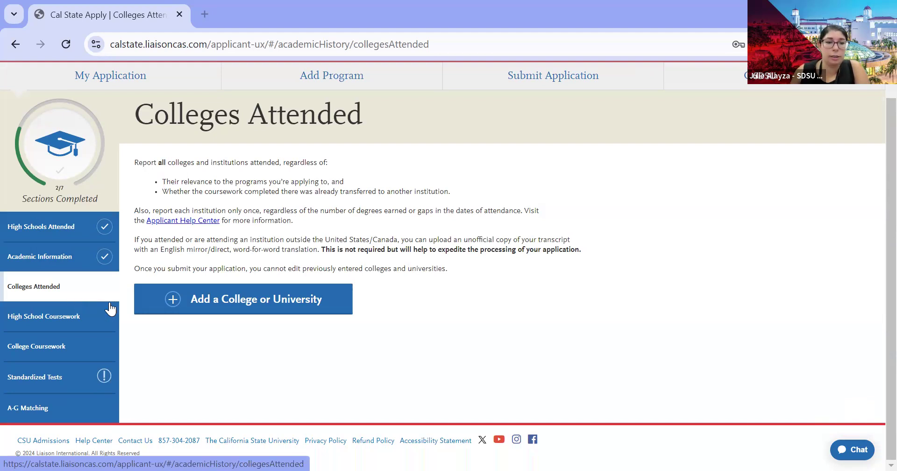
left_click(216, 302)
left_click(310, 307)
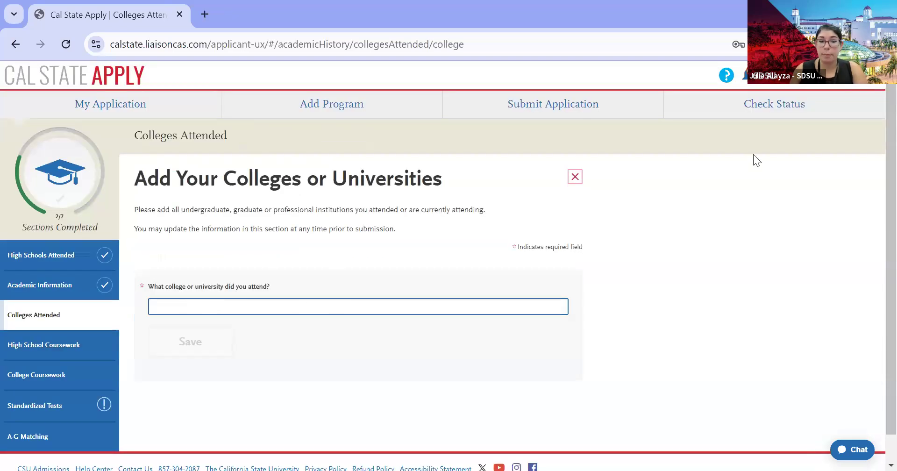
type("grossmon")
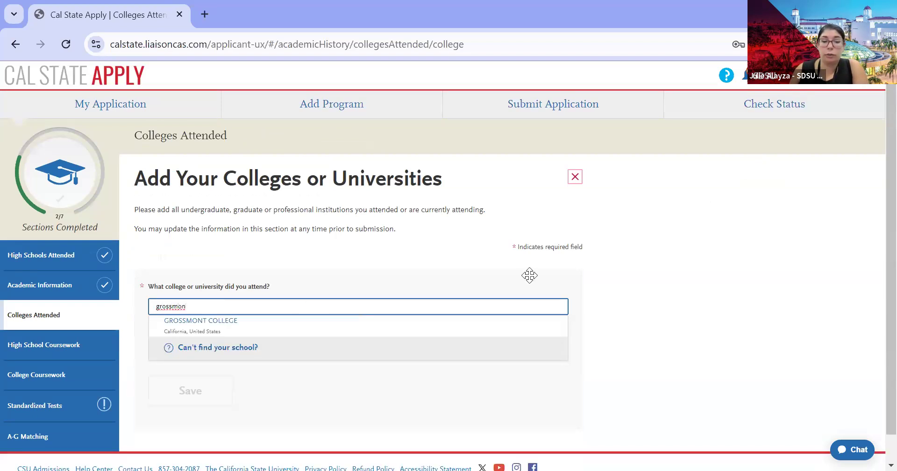
left_click(307, 333)
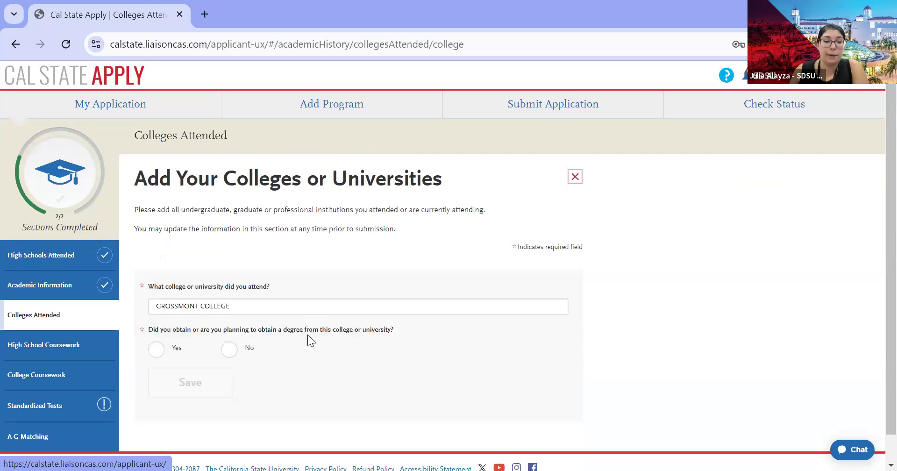
- Answer No to obtaining a degree, and set the term system to Semester and the tuition status to In-State Tuition
scroll(384, 259, "down", 1)
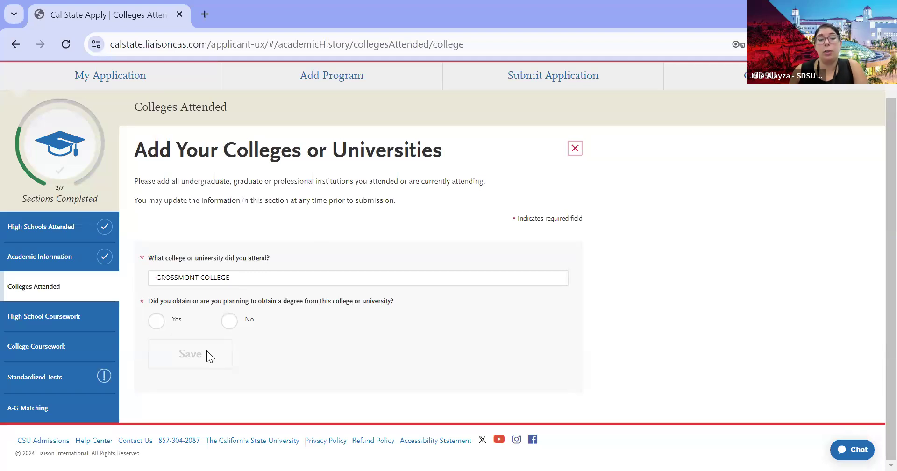
left_click(232, 325)
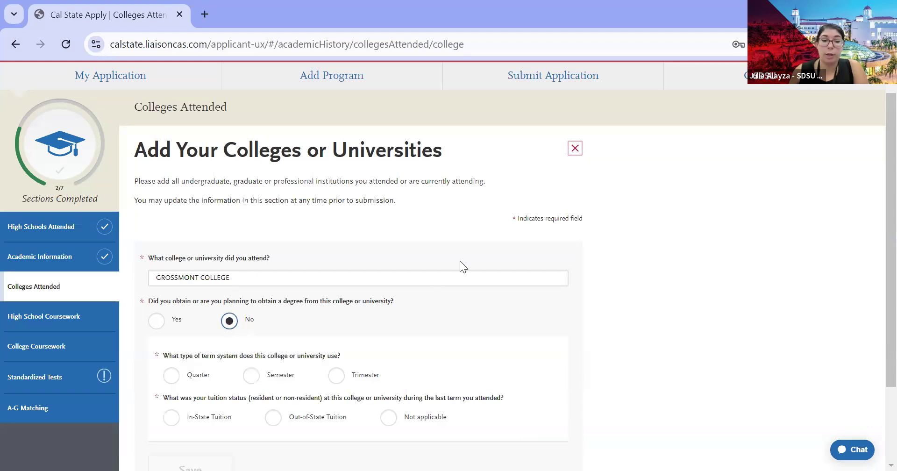
scroll(461, 262, "down", 3)
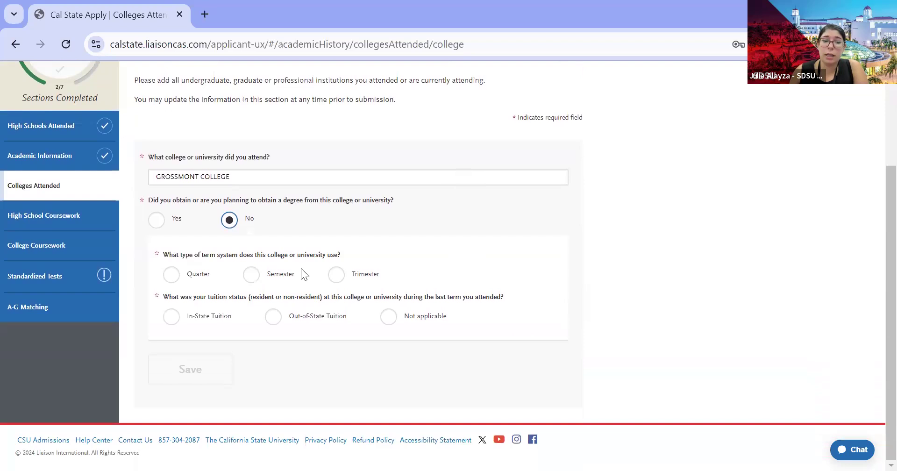
left_click(252, 275)
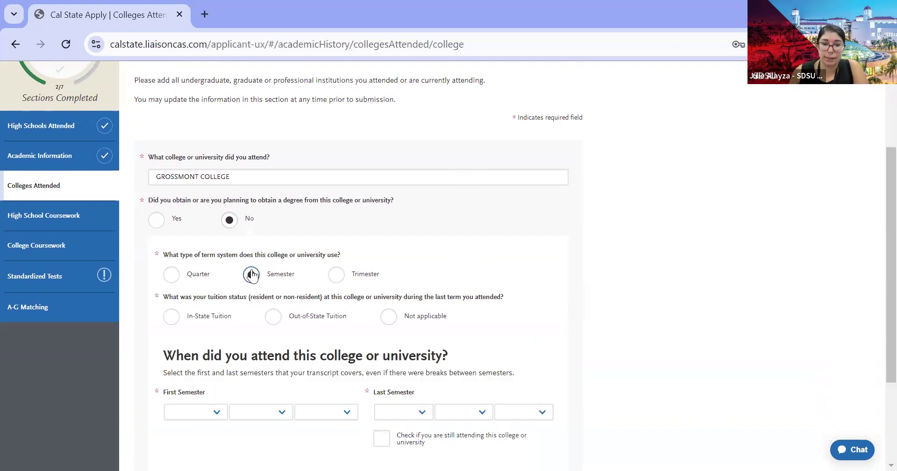
scroll(252, 271, "down", 2)
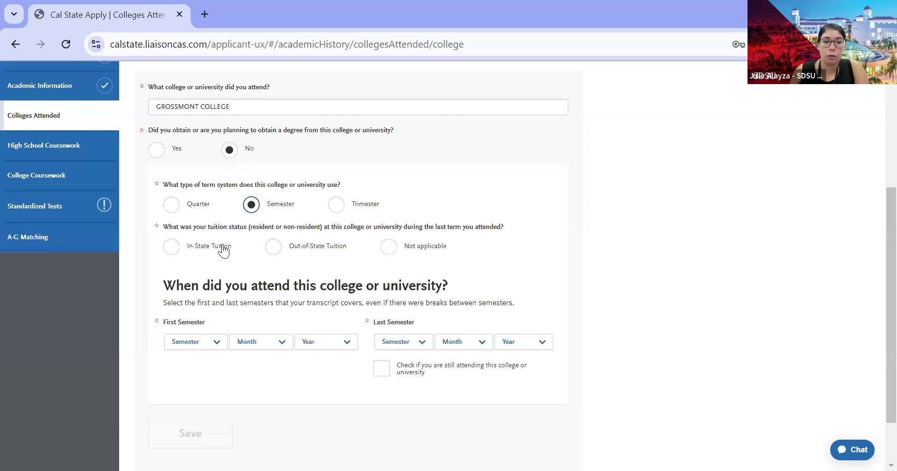
left_click(172, 247)
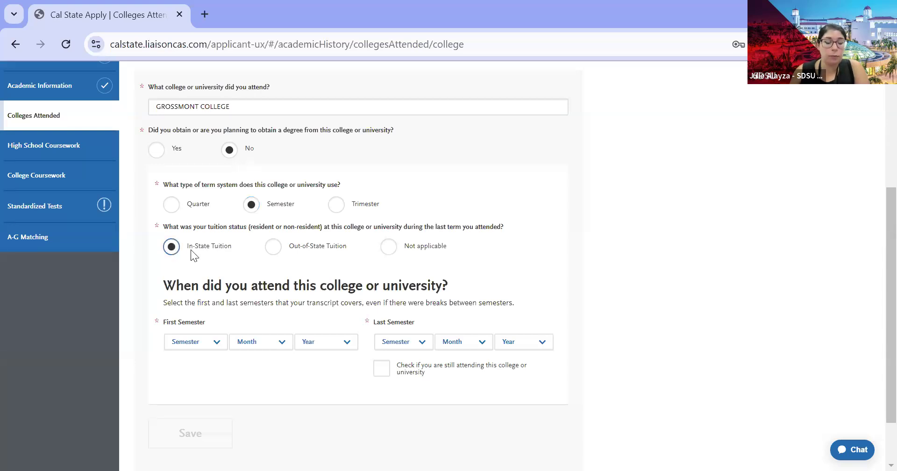
- Set the first semester attended to Fall, August 2023
scroll(530, 194, "down", 2)
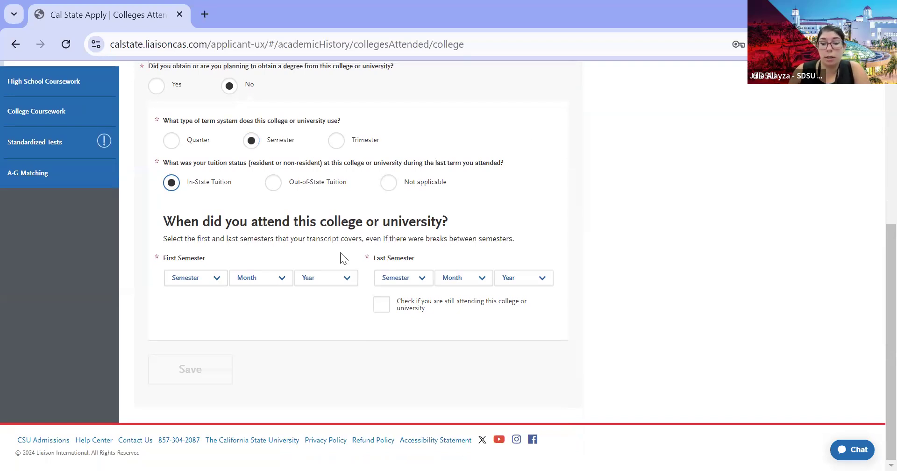
left_click(216, 282)
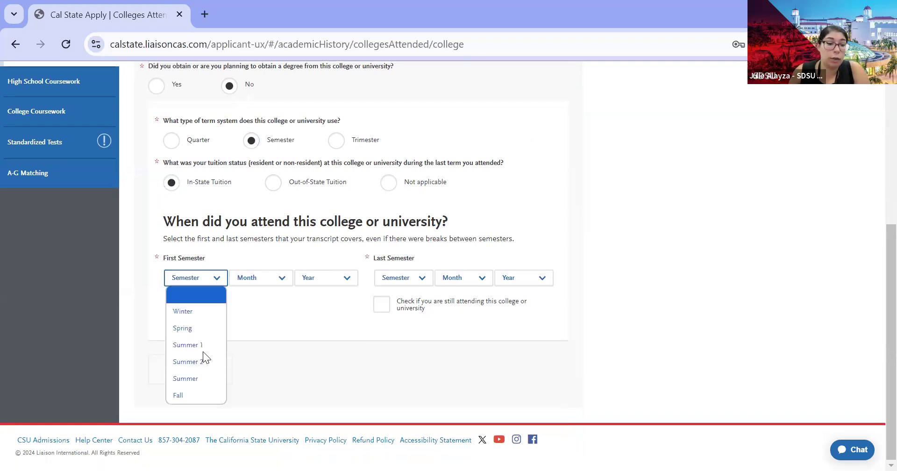
left_click(189, 397)
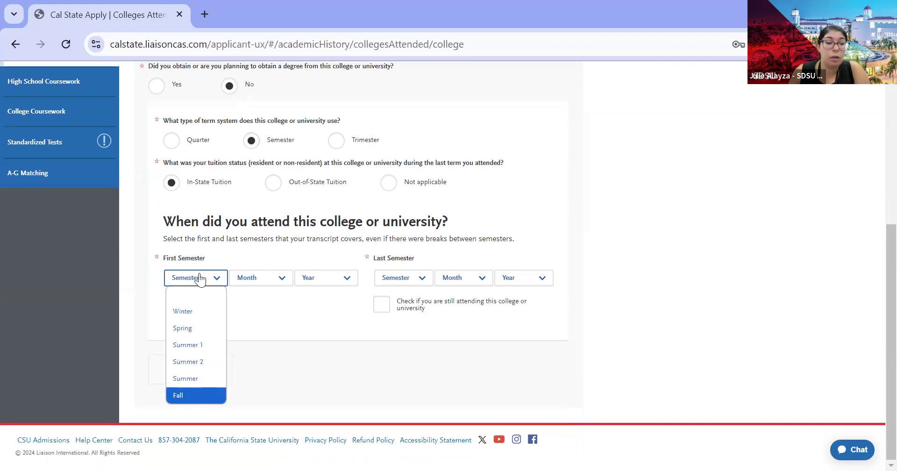
left_click(257, 279)
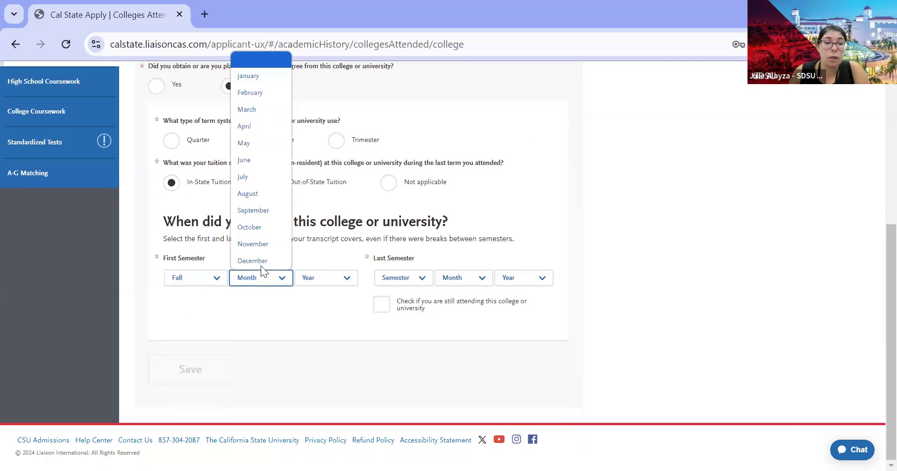
left_click(266, 193)
left_click(314, 279)
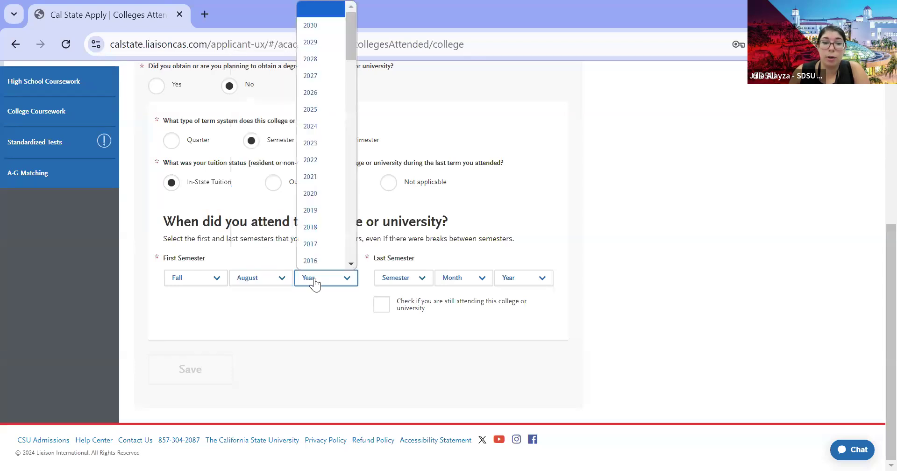
left_click(323, 147)
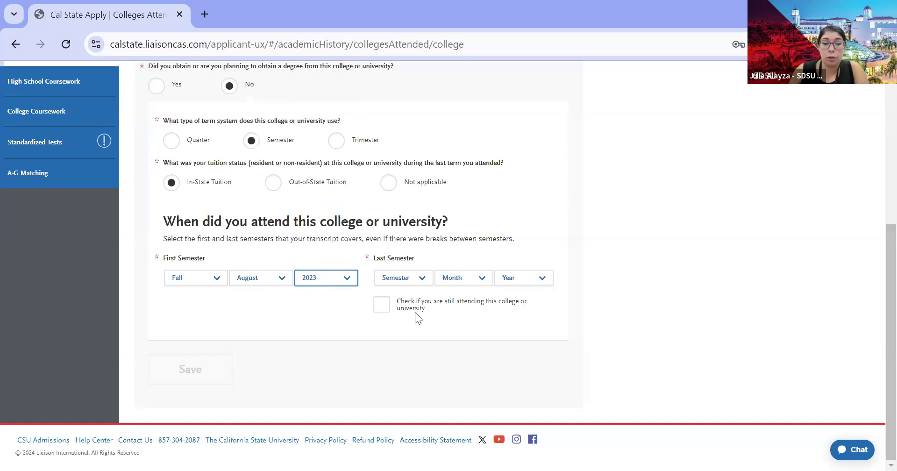
- Set the last semester attended to Fall, December 2023
left_click(403, 278)
left_click(404, 395)
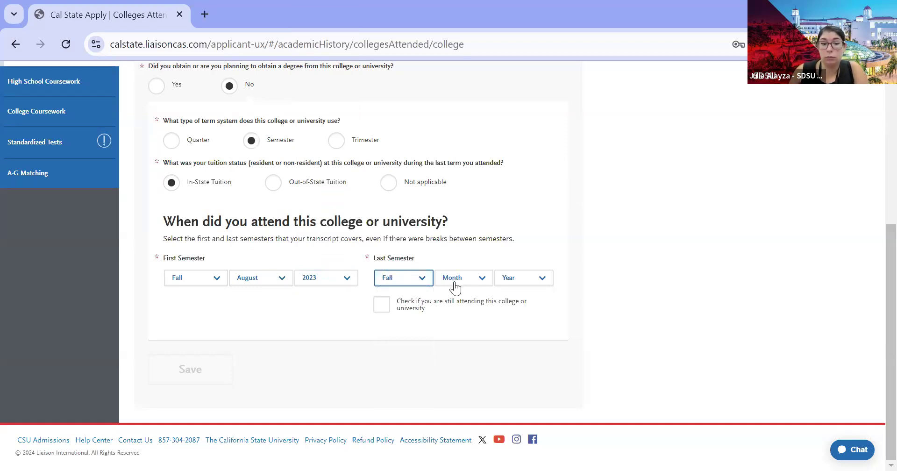
left_click(456, 276)
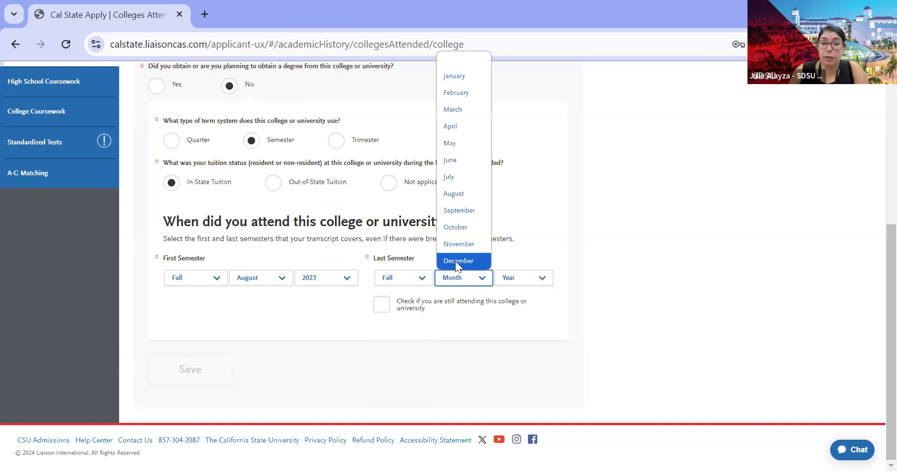
left_click(455, 260)
left_click(530, 279)
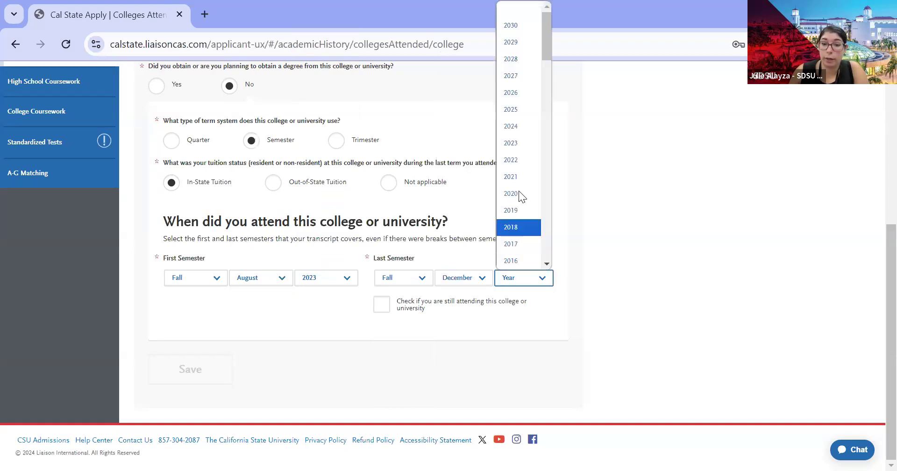
key("Return")
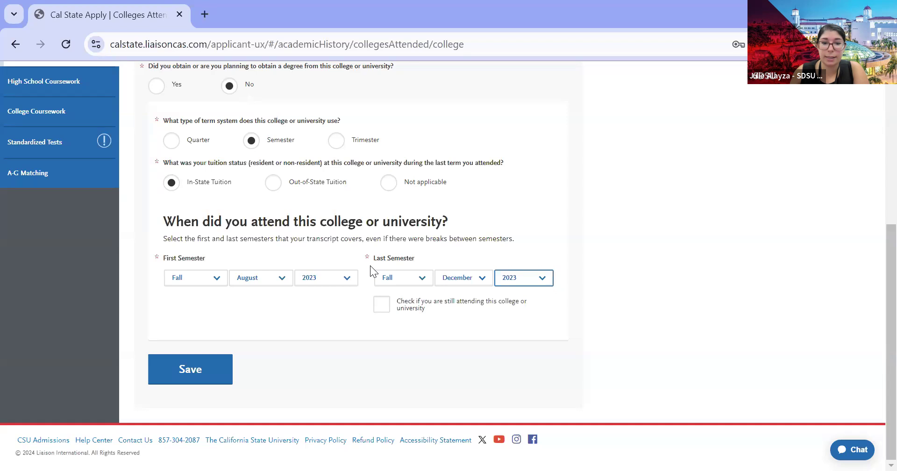
- Mark the college as still being attended and save the Grossmont College entry
left_click(381, 307)
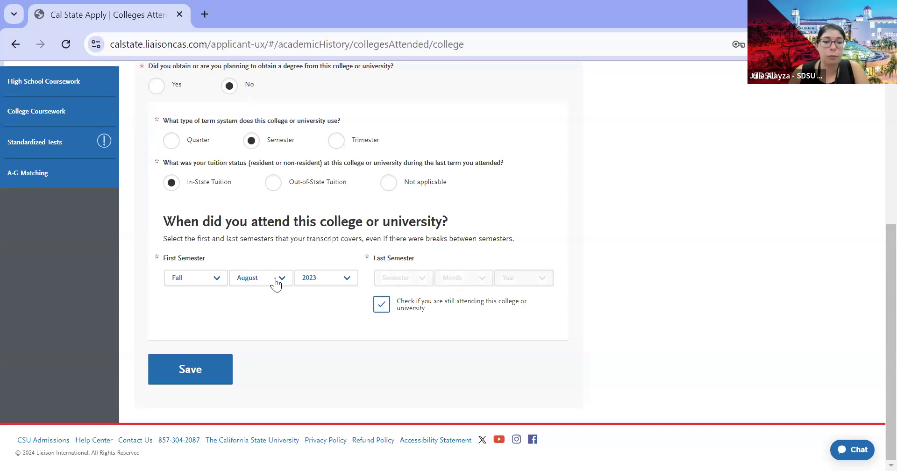
left_click(190, 374)
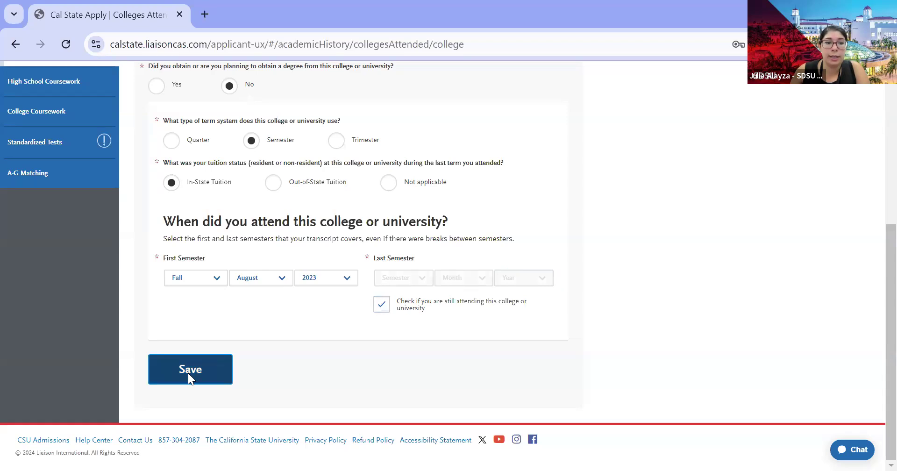
scroll(192, 365, "down", 1)
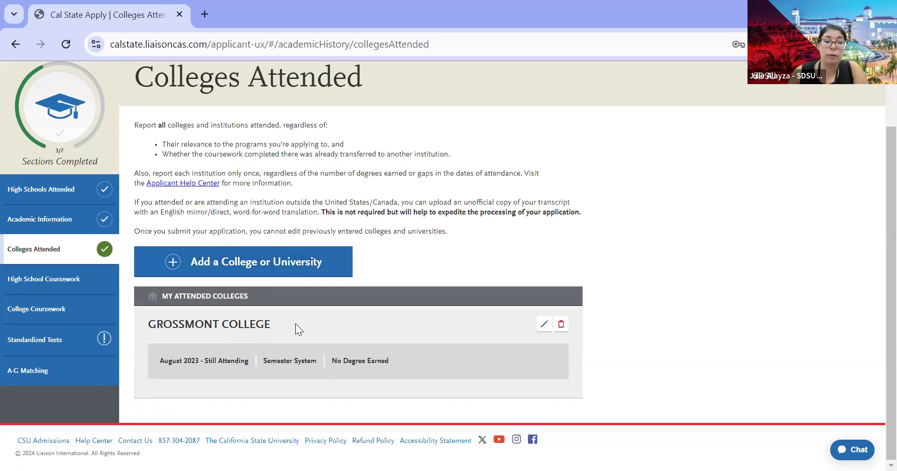
- Go to the College Coursework section and start the Grossmont College transcript
left_click(74, 314)
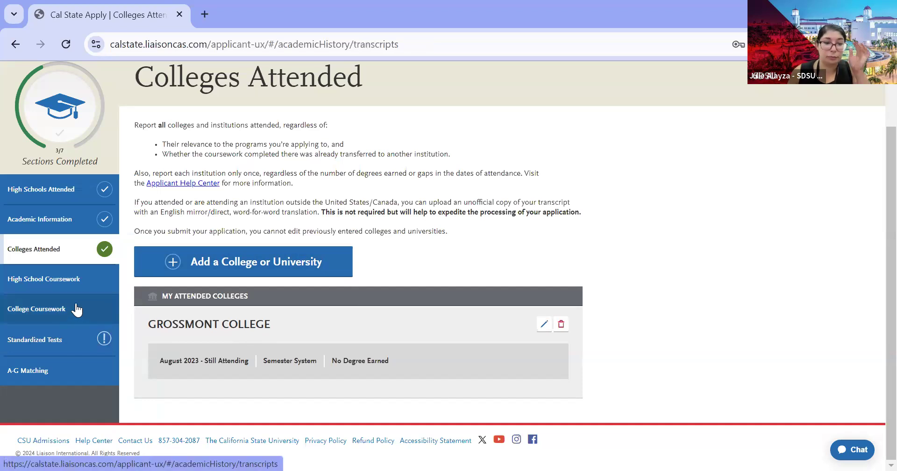
scroll(473, 243, "down", 8)
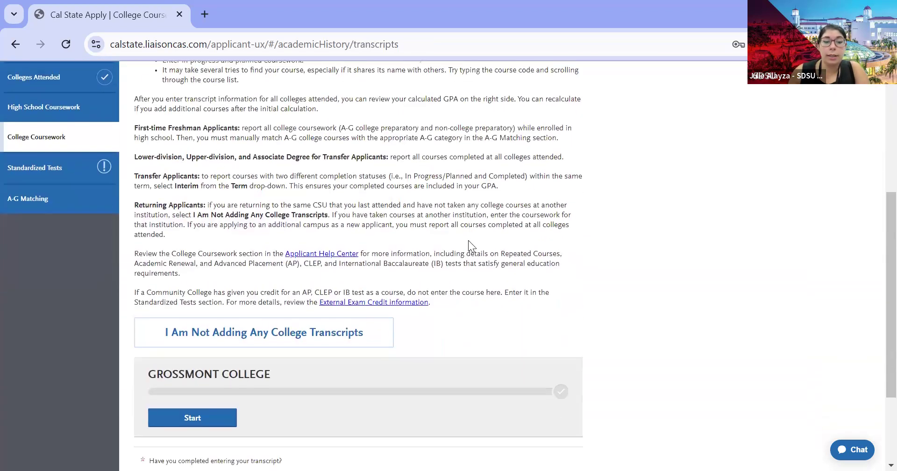
scroll(472, 234, "up", 2)
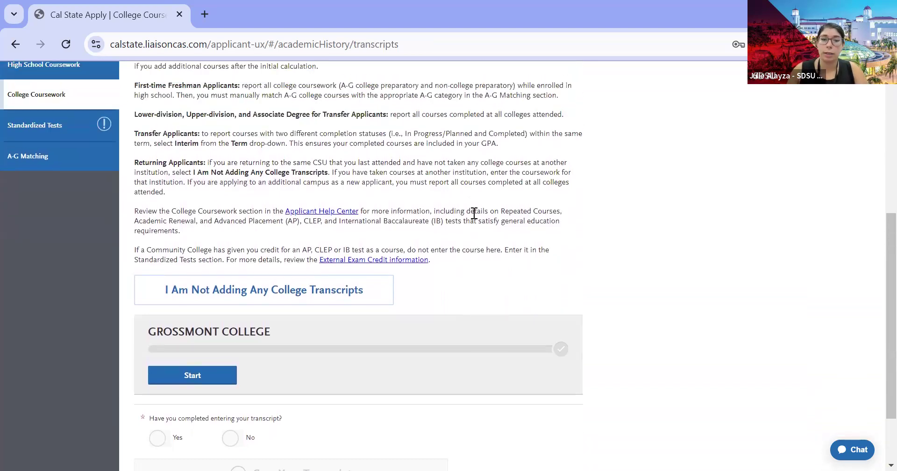
scroll(473, 219, "down", 2)
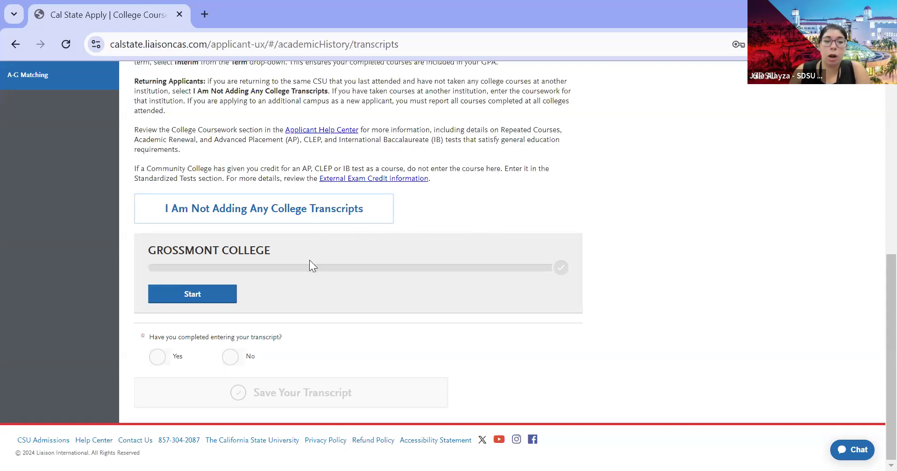
left_click(196, 295)
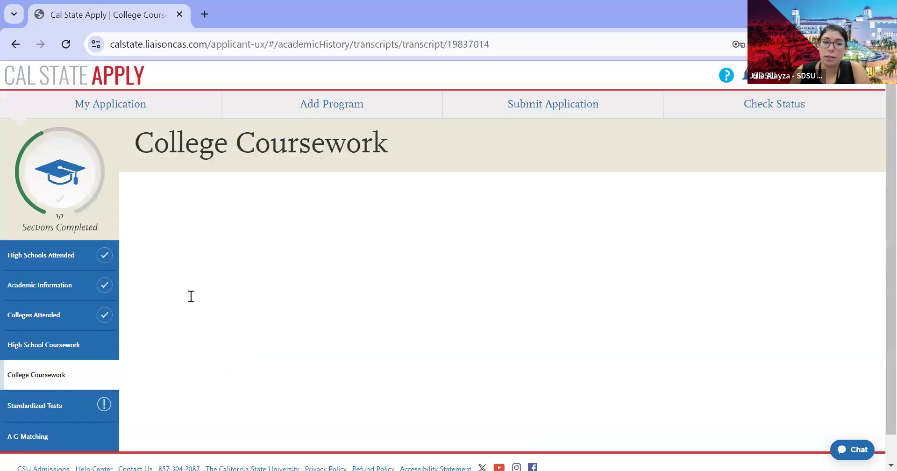
- Add a semester to the transcript with term Fall, year 2023 and completion status Completed
scroll(399, 265, "down", 1)
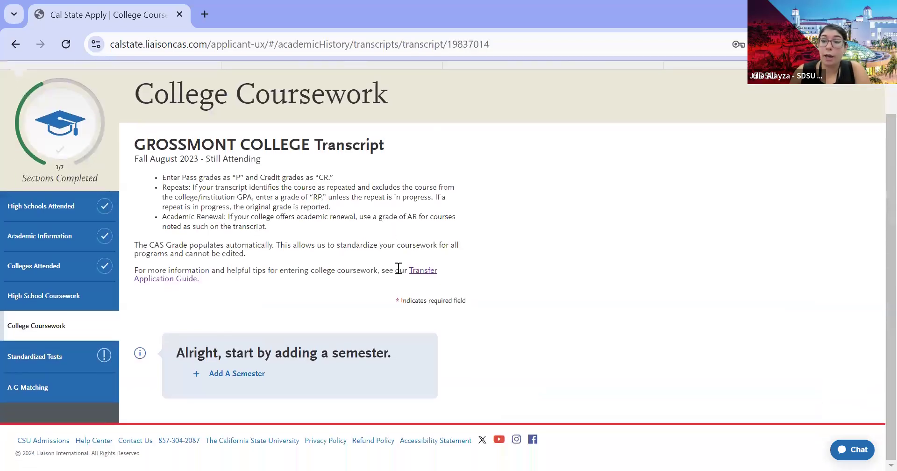
left_click(237, 374)
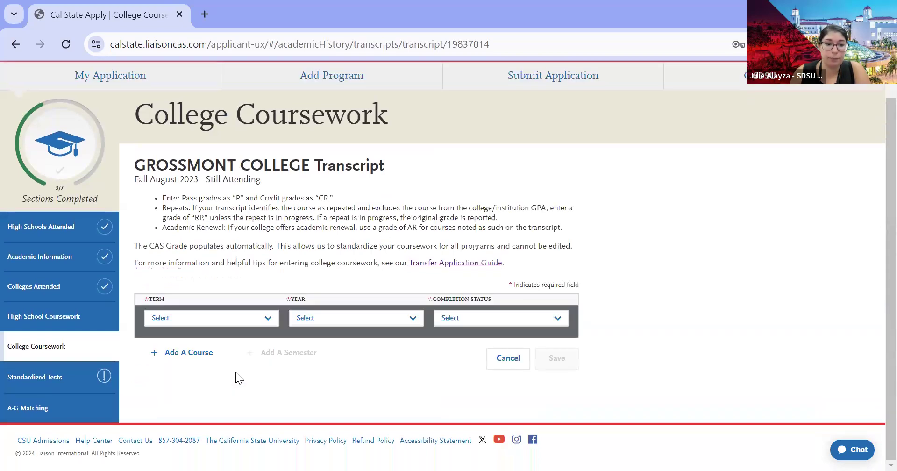
left_click(221, 329)
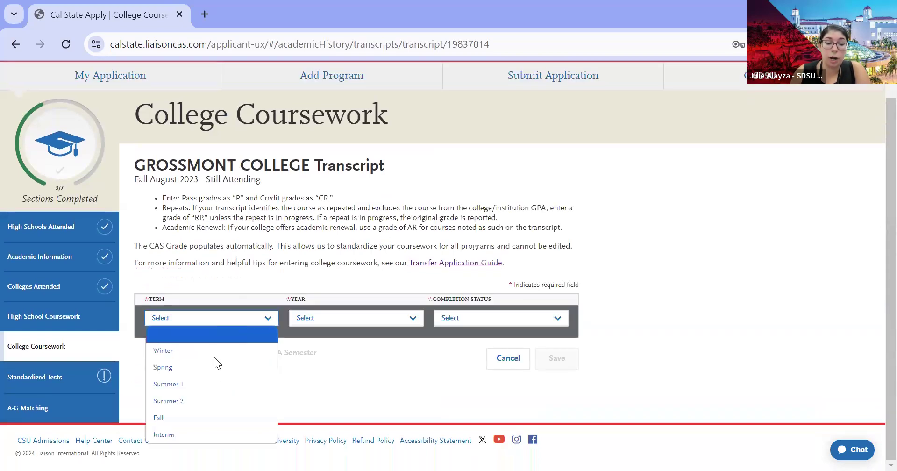
left_click(326, 327)
left_click(326, 318)
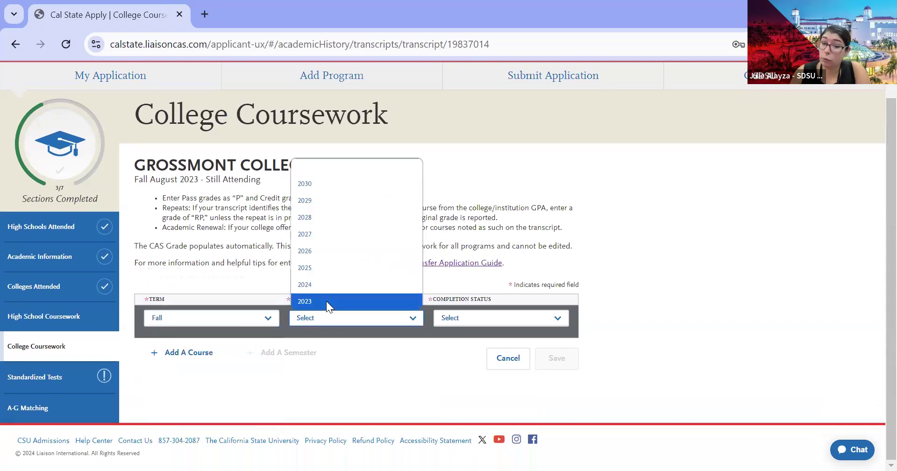
left_click(326, 301)
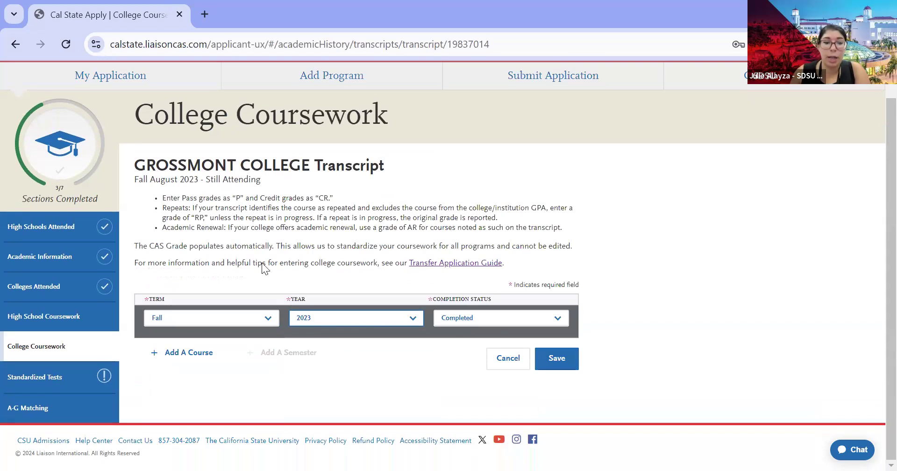
- Add the course ENGL120 with grade a to the Fall 2023 semester and save the semester
left_click(184, 360)
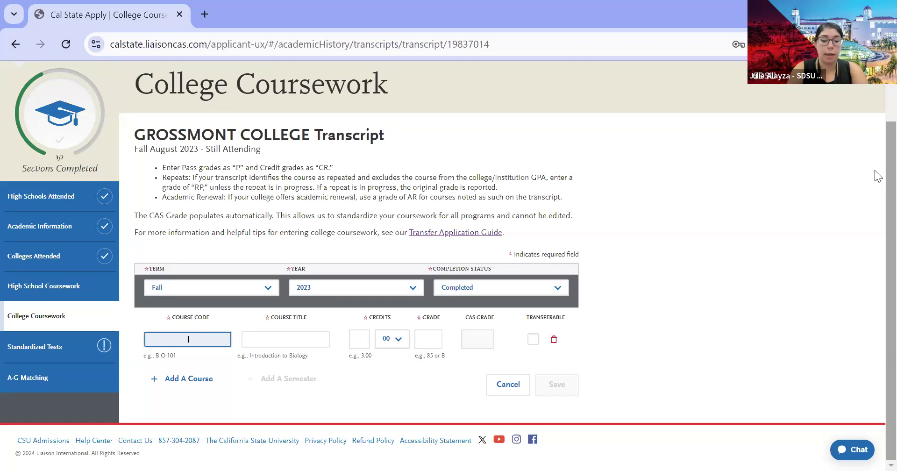
type("eng")
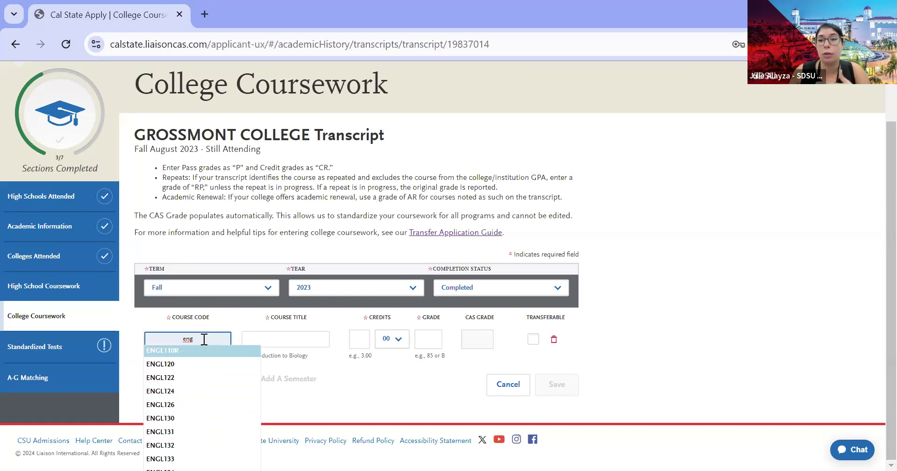
left_click(172, 364)
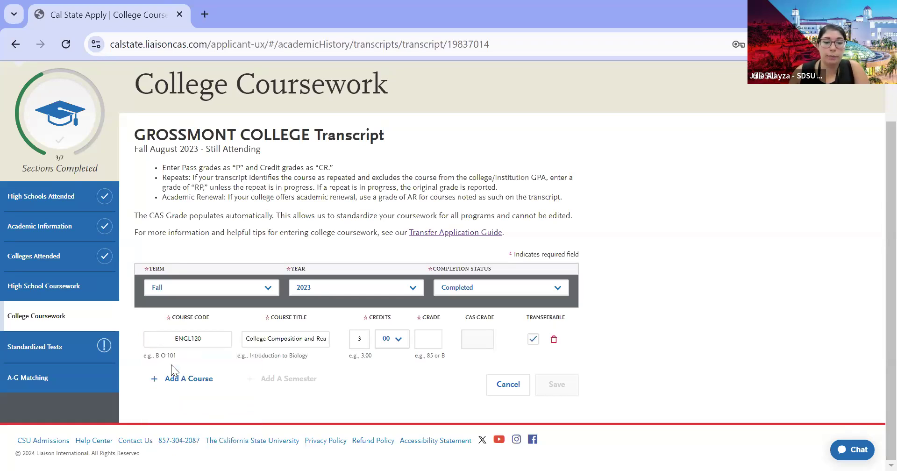
left_click(264, 343)
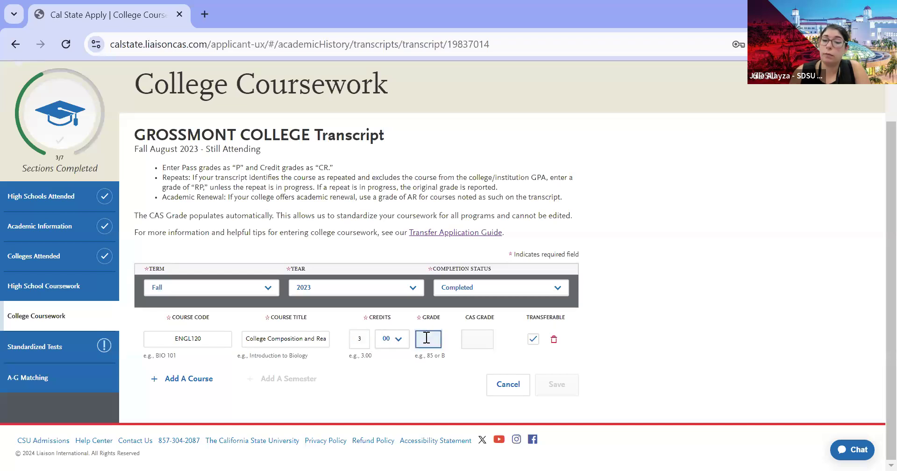
type("a")
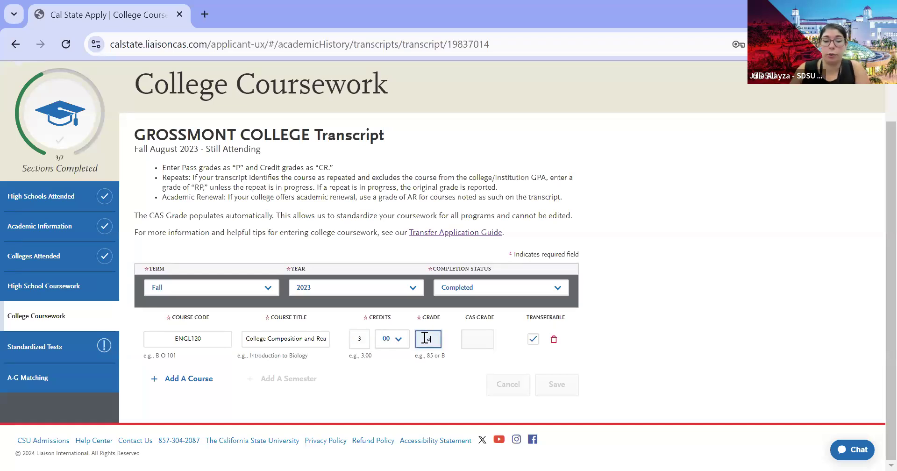
key("Tab")
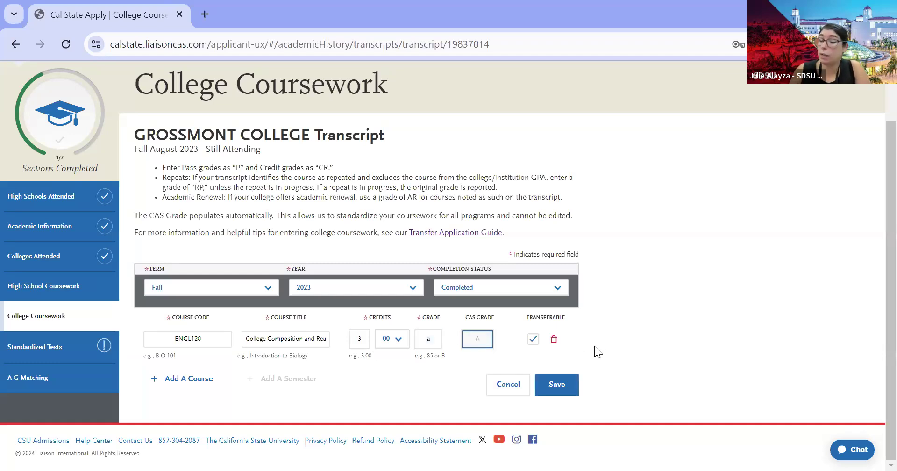
left_click(555, 385)
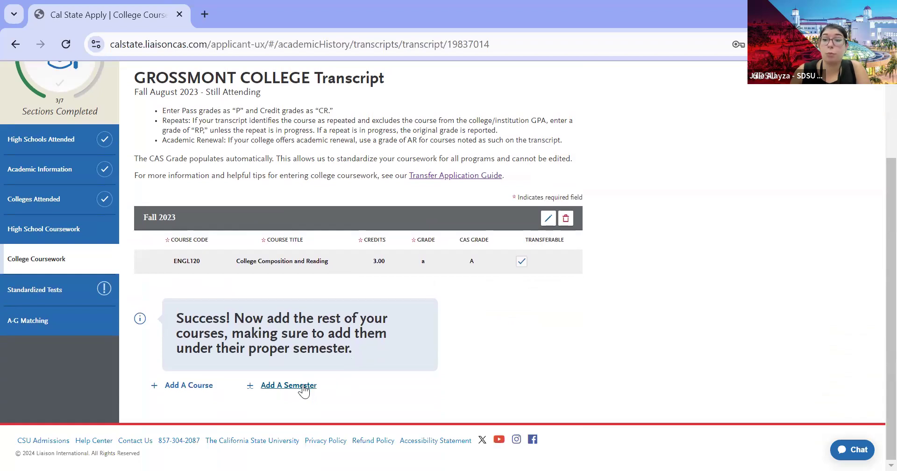
- Add another semester to the transcript with term Spring, year 2025 and completion status In Progress/Planned
left_click(271, 386)
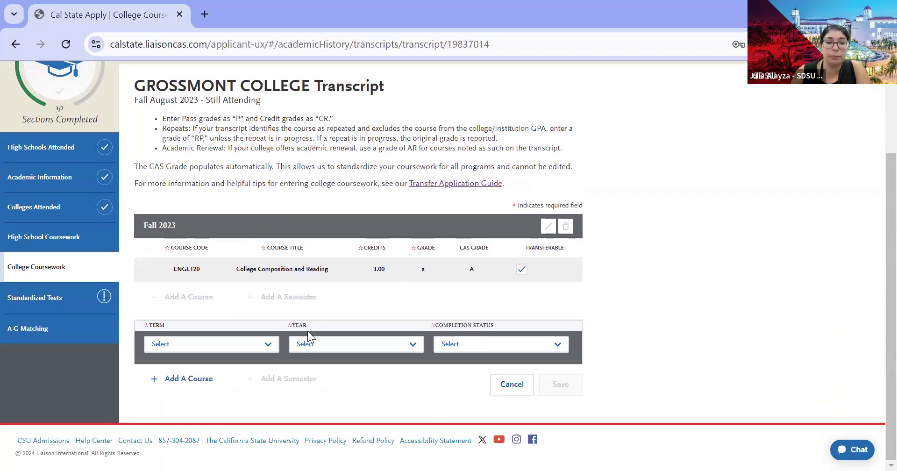
left_click(252, 348)
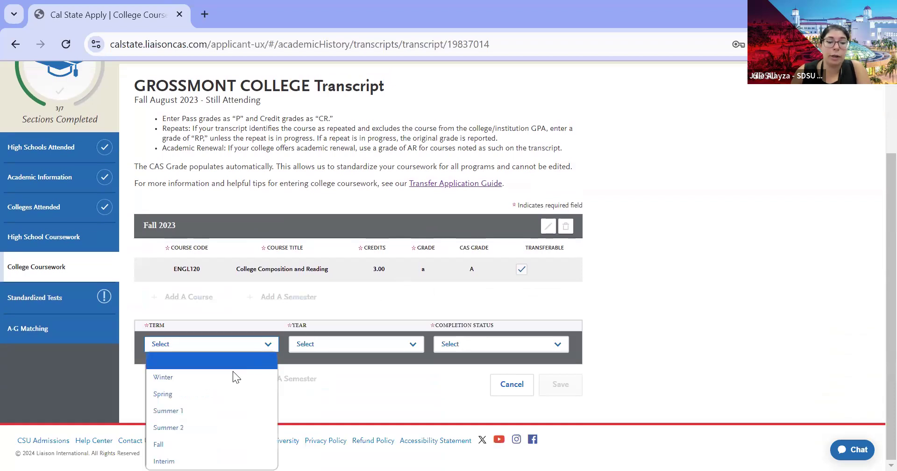
left_click(211, 395)
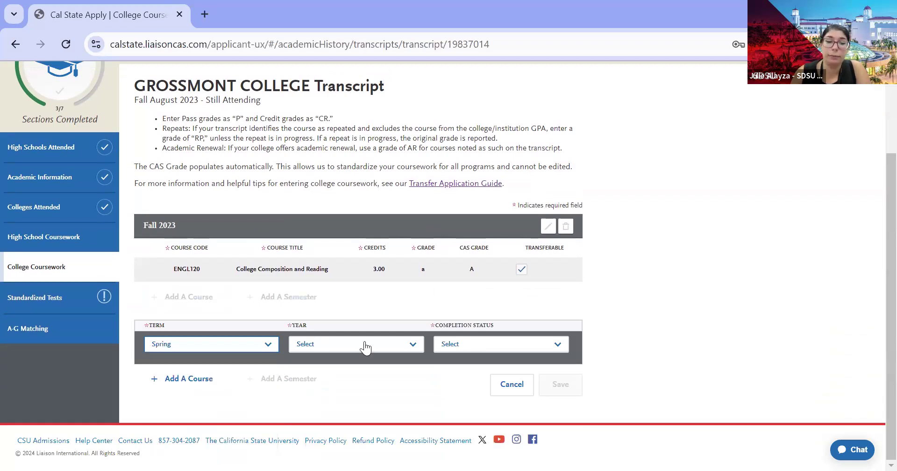
left_click(365, 346)
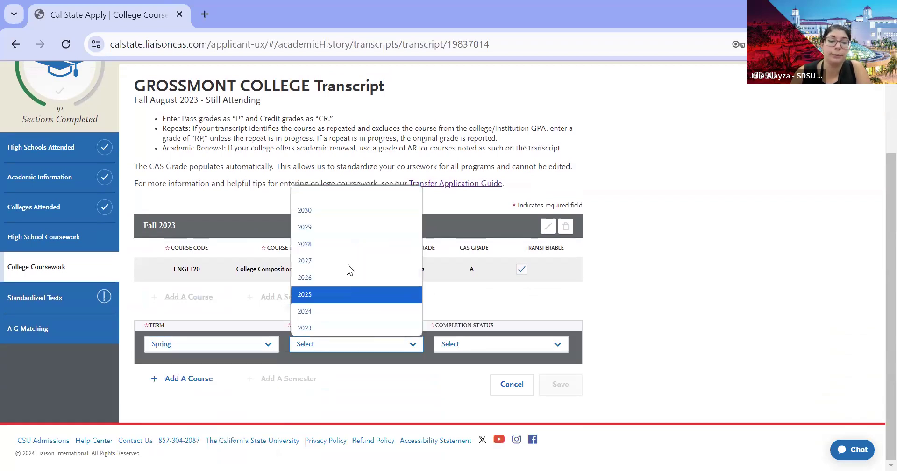
left_click(339, 297)
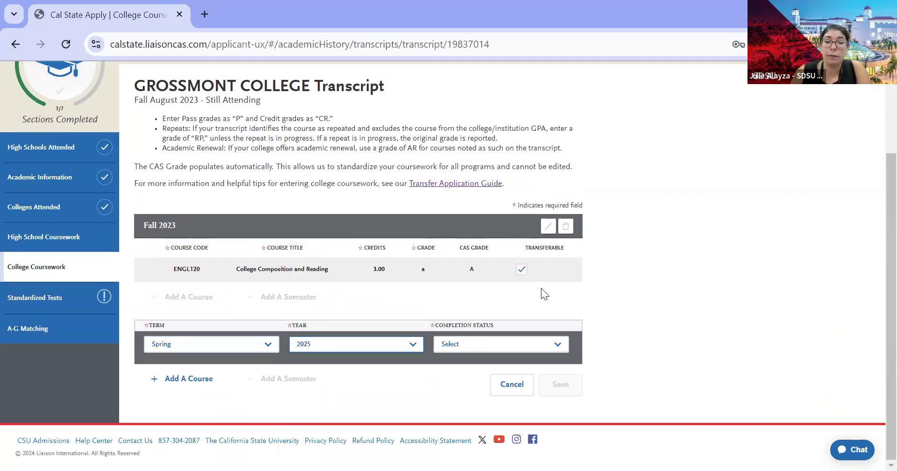
left_click(542, 350)
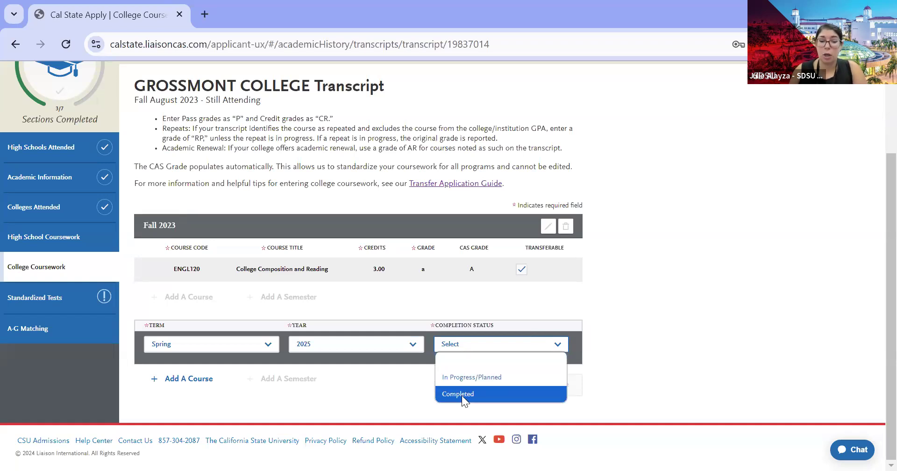
left_click(505, 376)
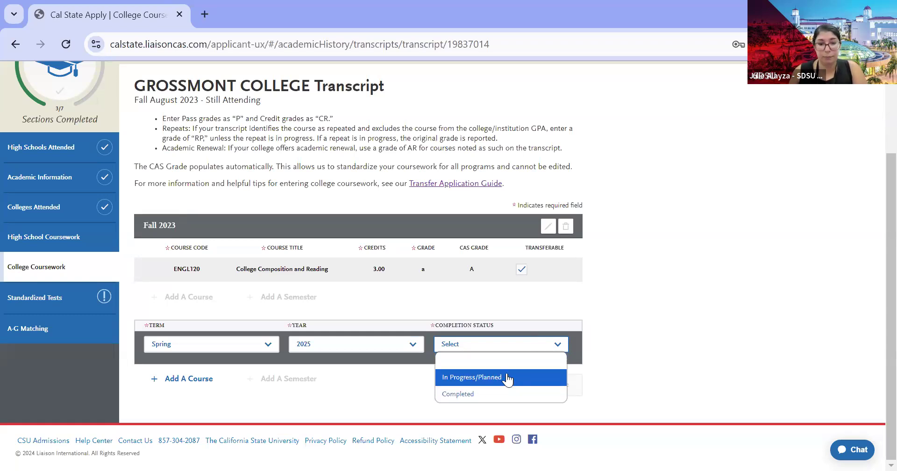
- Add the course MATH160 to the Spring 2025 semester without a grade and save the semester
left_click(189, 379)
scroll(291, 291, "down", 1)
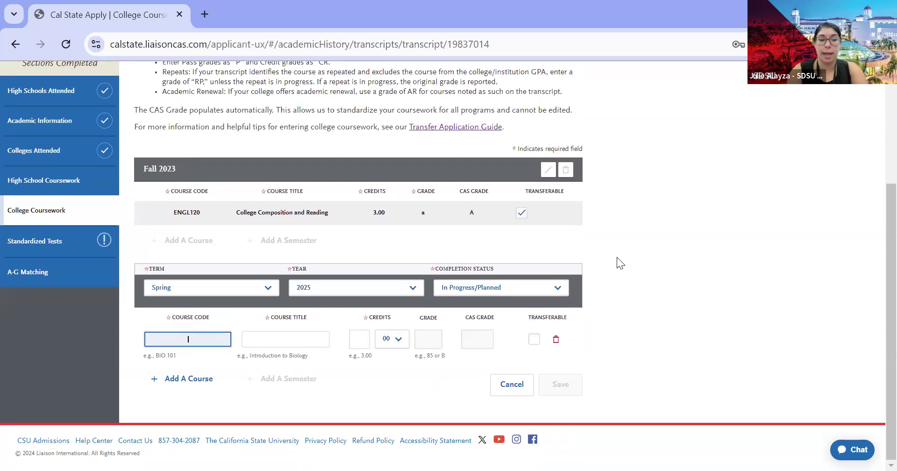
type("math")
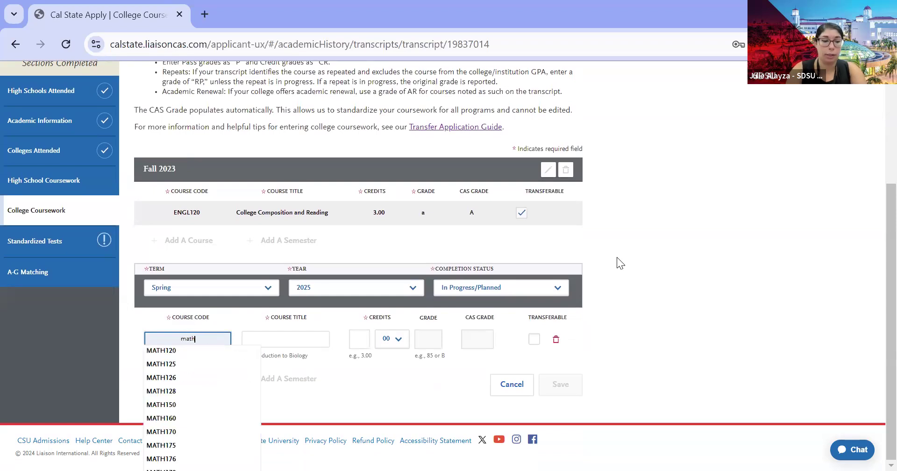
left_click(186, 418)
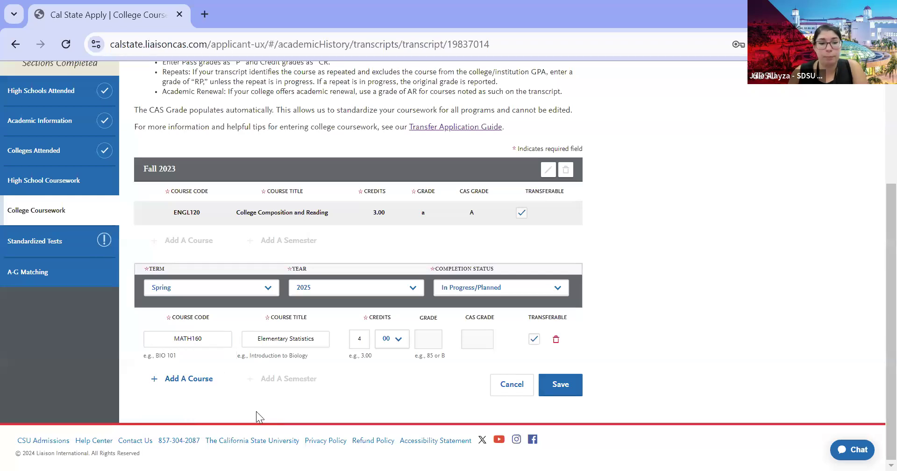
left_click(264, 341)
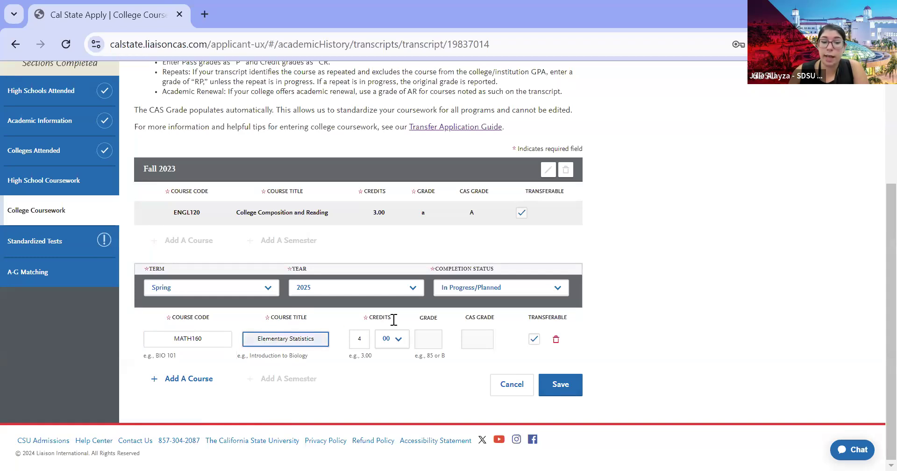
left_click(369, 338)
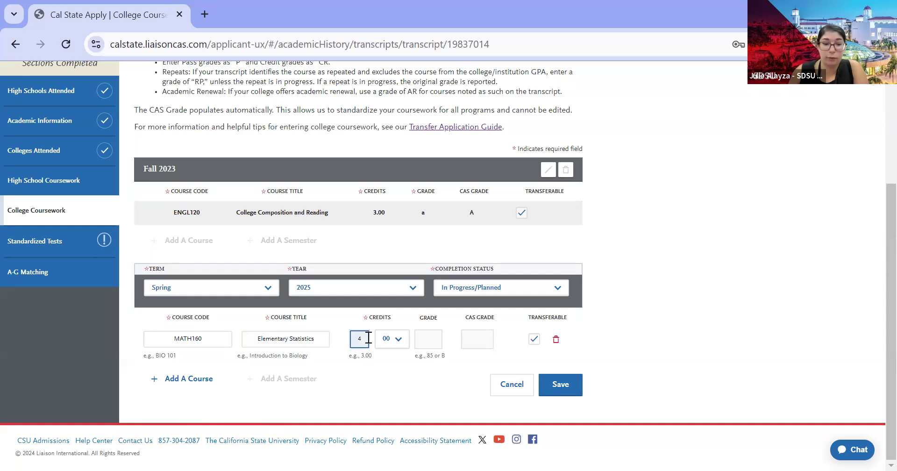
left_click(428, 345)
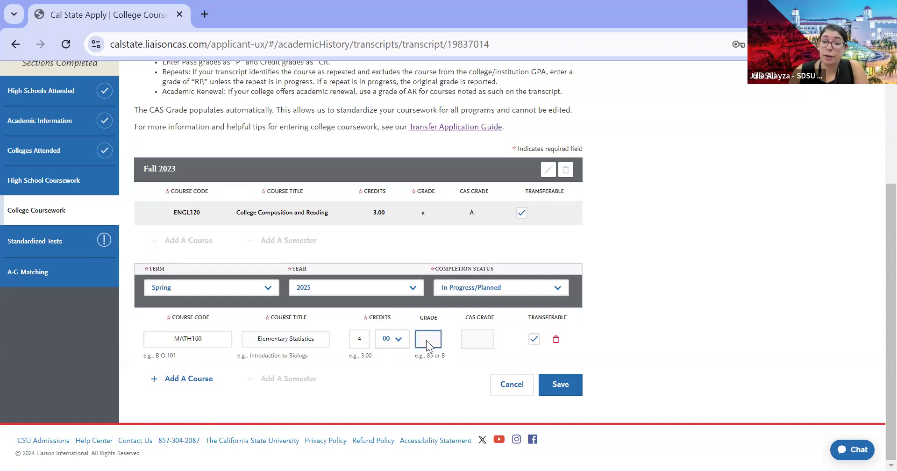
left_click(442, 363)
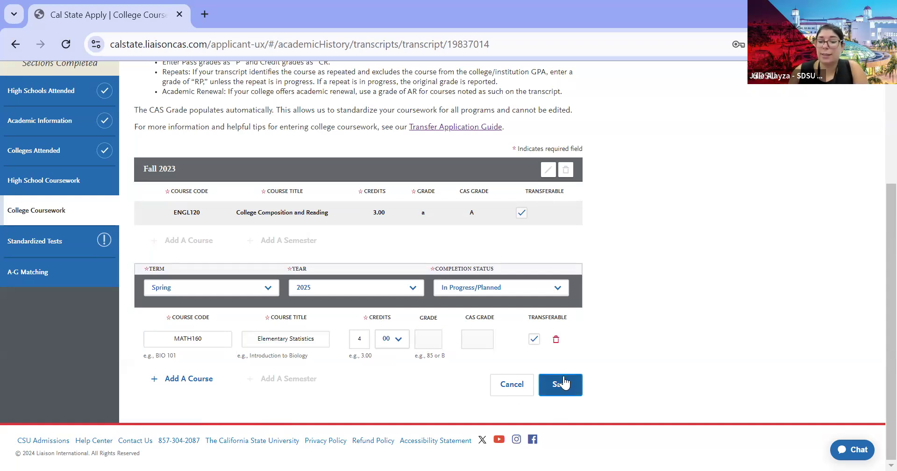
left_click(566, 386)
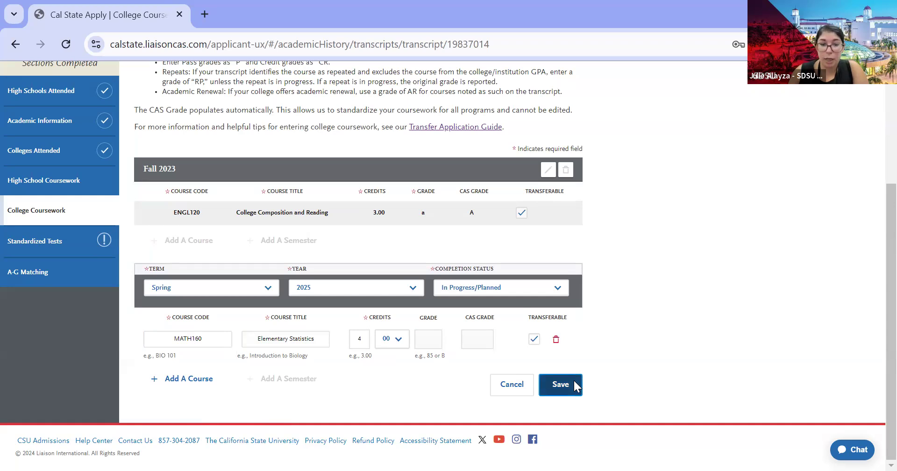
- Go to the A-G Matching section and review the A-G Subject Totals table
scroll(624, 285, "down", 3)
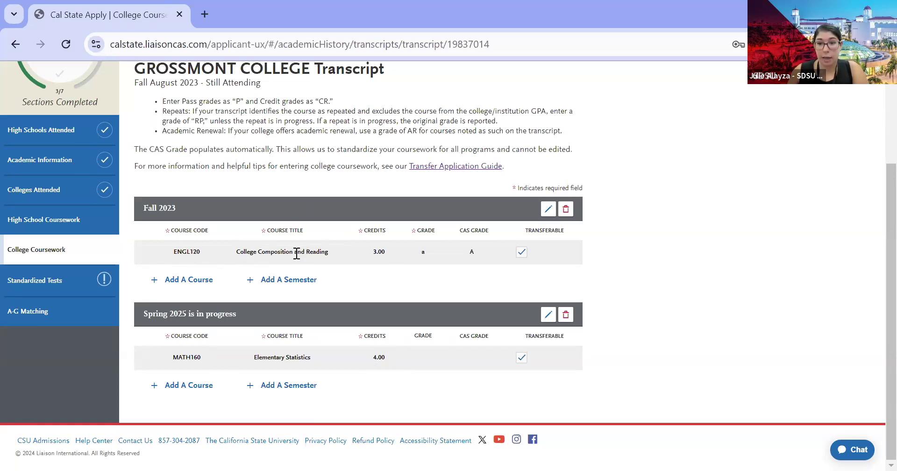
left_click(38, 311)
scroll(450, 228, "down", 3)
scroll(451, 234, "down", 3)
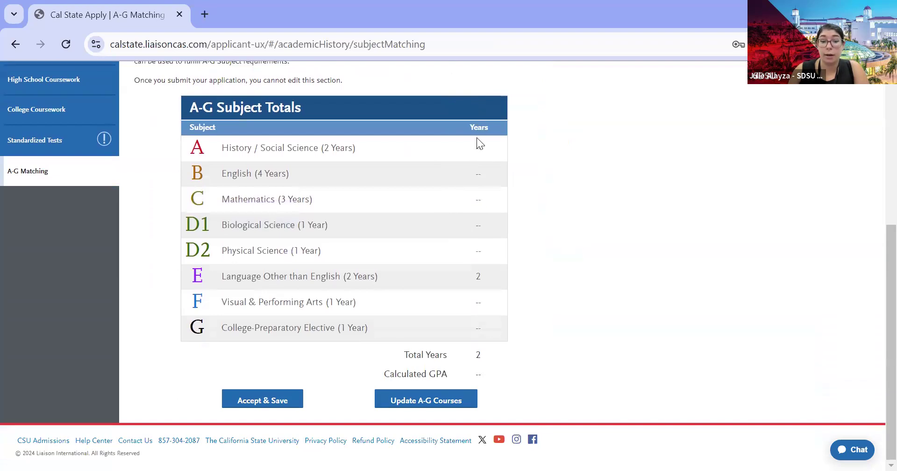
scroll(152, 233, "up", 2)
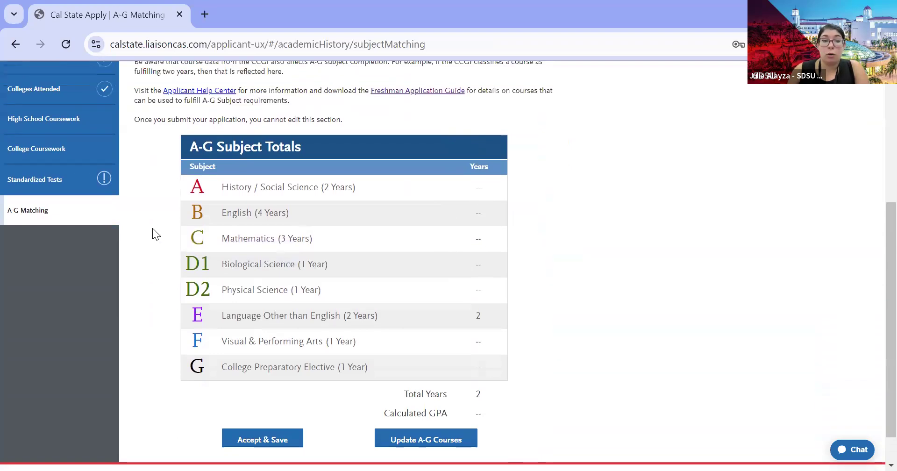